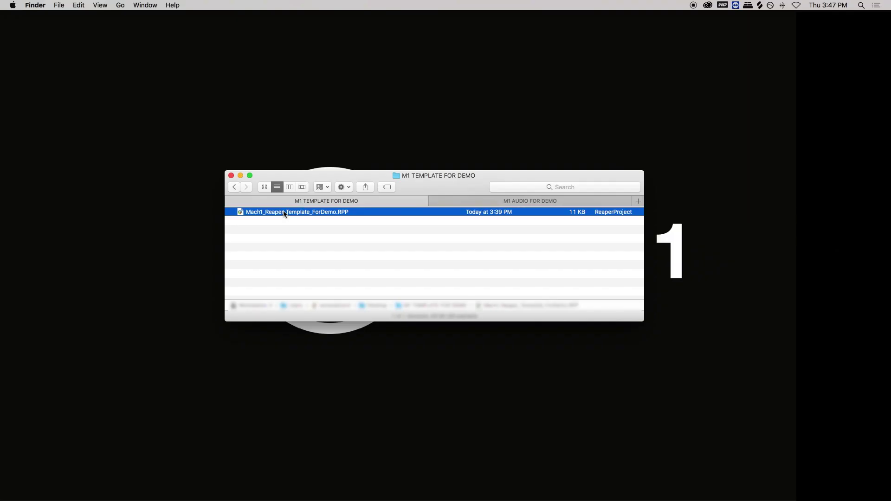
- Open Mach1_Reaper_Template_ForDemo.RPP from Finder so it loads in REAPER
{"action": "left_click", "coordinate": [241, 176]}
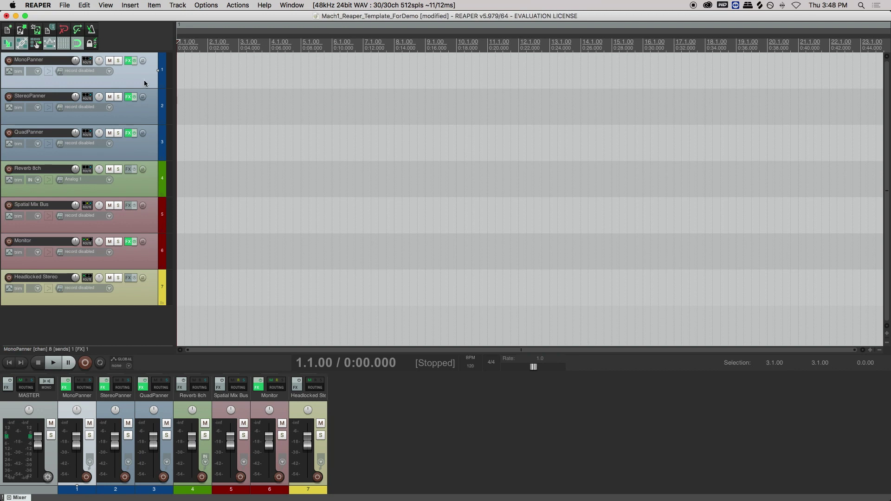
- Look over the StereoPanner, QuadPanner and MonoPanner tracks, then show MonoPanner's M1-Panner effects chain
{"action": "left_click", "coordinate": [137, 114]}
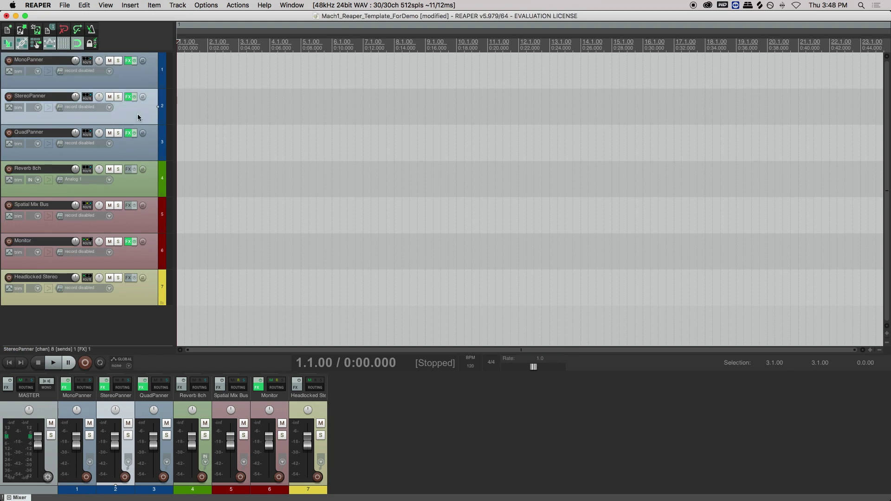
{"action": "left_click", "coordinate": [143, 157]}
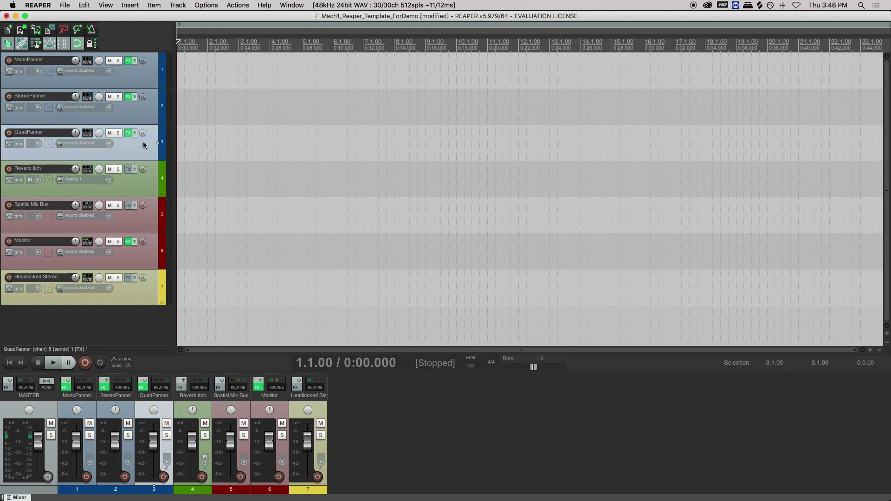
{"action": "left_click", "coordinate": [145, 78]}
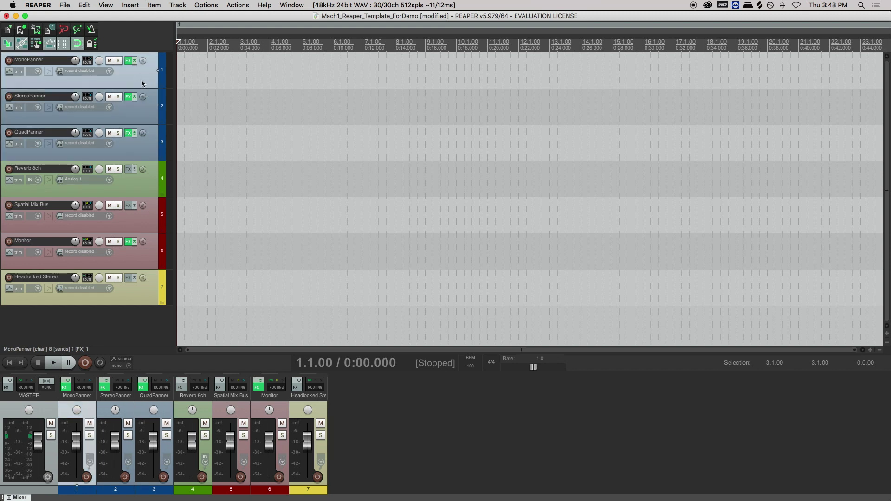
{"action": "left_click", "coordinate": [128, 61]}
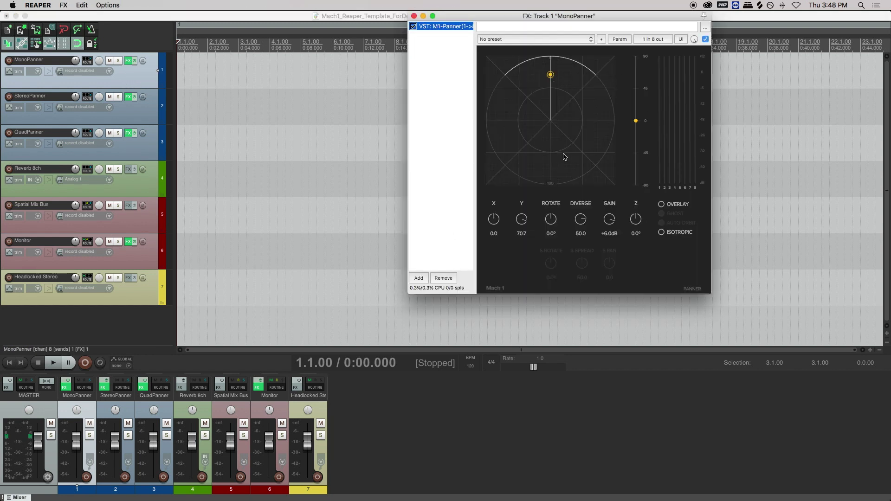
- Replace MonoPanner's panner with a fresh VST: M1-Panner (1->8) from the Mach1 plugins
{"action": "left_click", "coordinate": [449, 277]}
{"action": "left_click", "coordinate": [419, 278]}
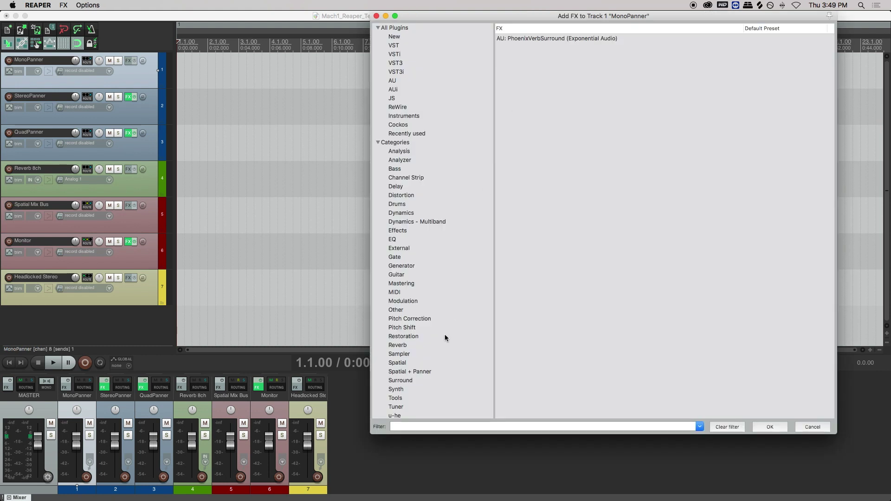
{"action": "scroll", "coordinate": [443, 336], "scroll_direction": "down", "scroll_amount": 10}
{"action": "left_click", "coordinate": [411, 312]}
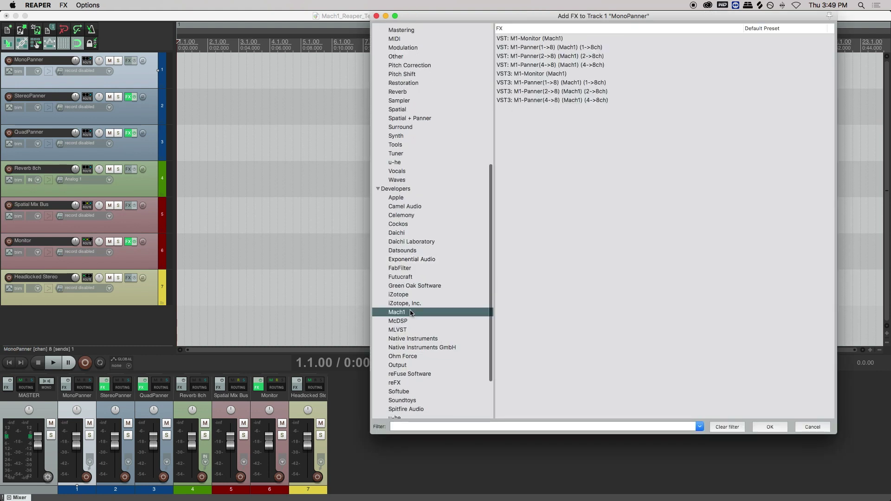
{"action": "double_click", "coordinate": [528, 48]}
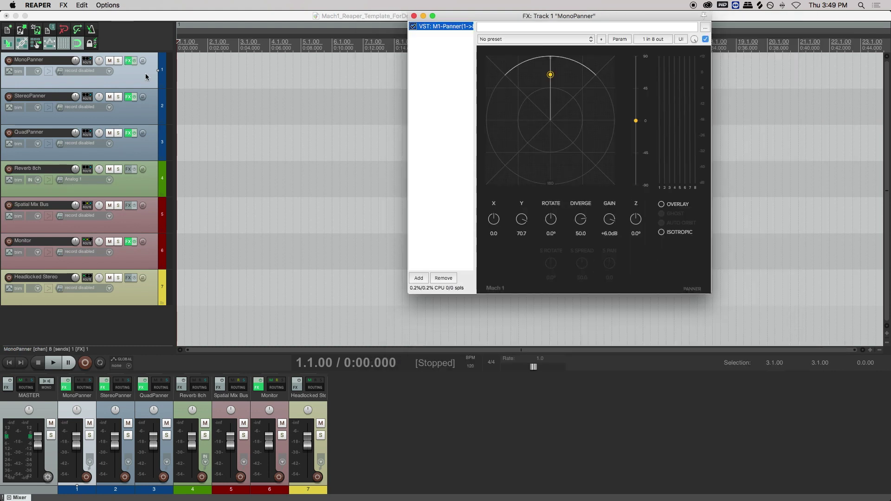
{"action": "left_click", "coordinate": [87, 61]}
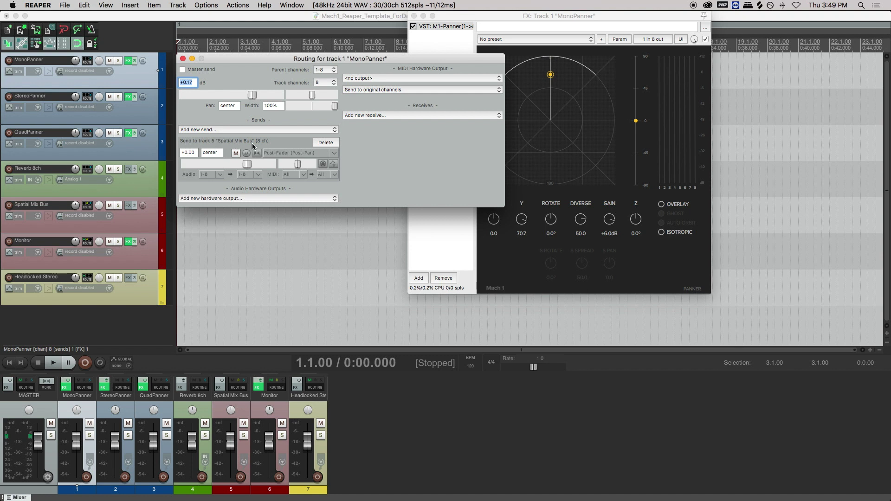
- Recreate MonoPanner's Spatial Mix Bus send carrying all 8 channels, then view the bus's routing
{"action": "left_click", "coordinate": [328, 143]}
{"action": "left_click", "coordinate": [215, 129]}
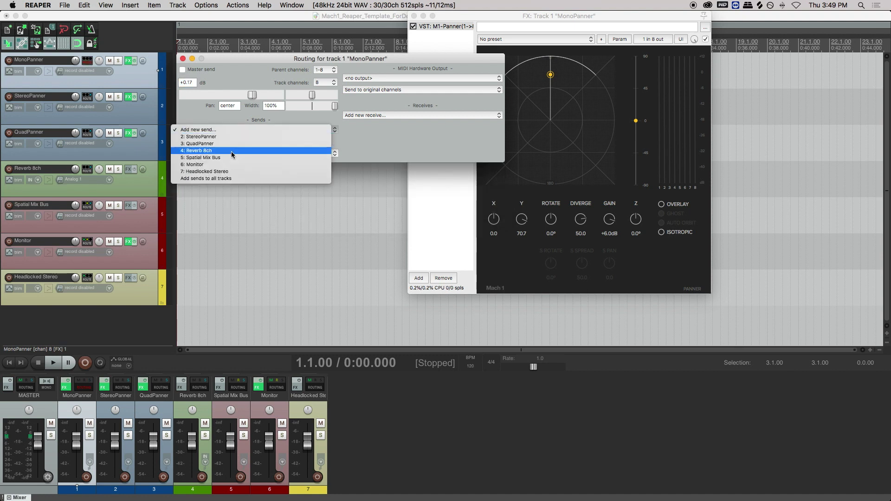
{"action": "left_click", "coordinate": [280, 158]}
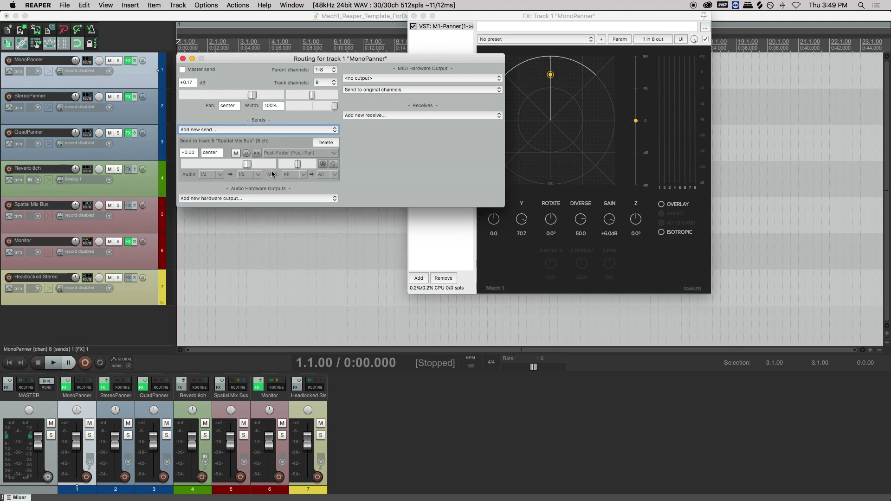
{"action": "left_click", "coordinate": [218, 175]}
{"action": "mouse_move", "coordinate": [321, 211]}
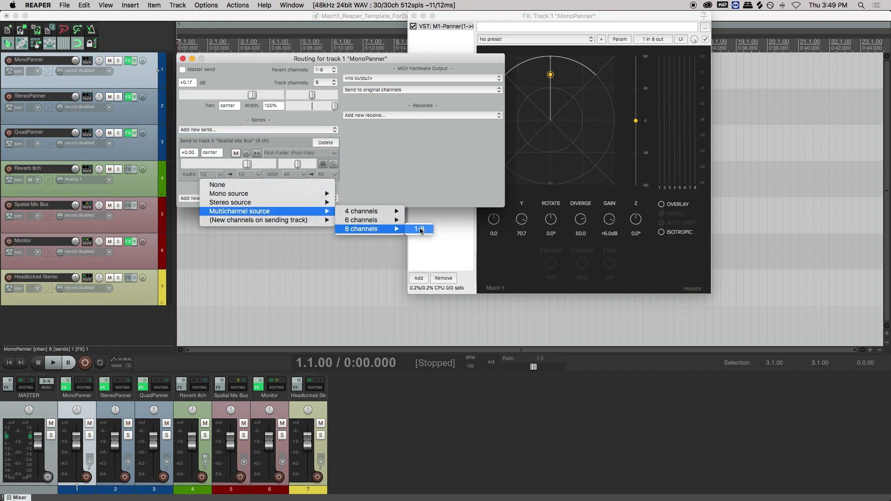
{"action": "left_click", "coordinate": [410, 228]}
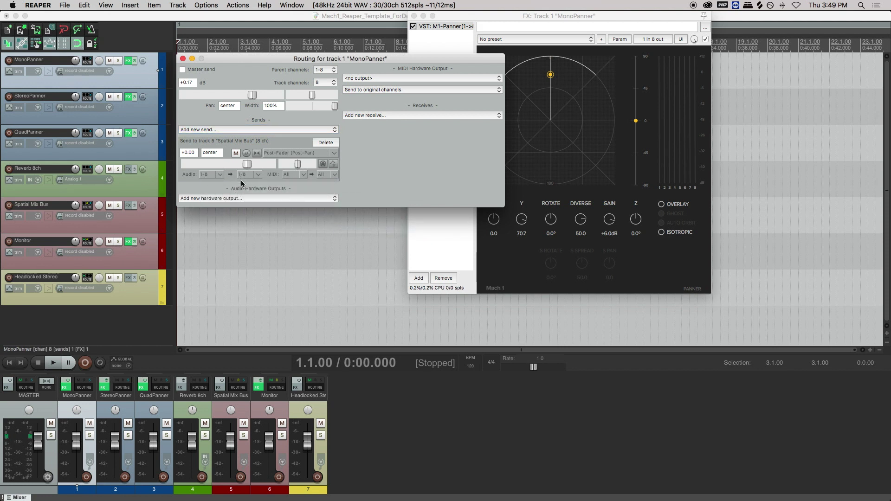
{"action": "left_click", "coordinate": [183, 59]}
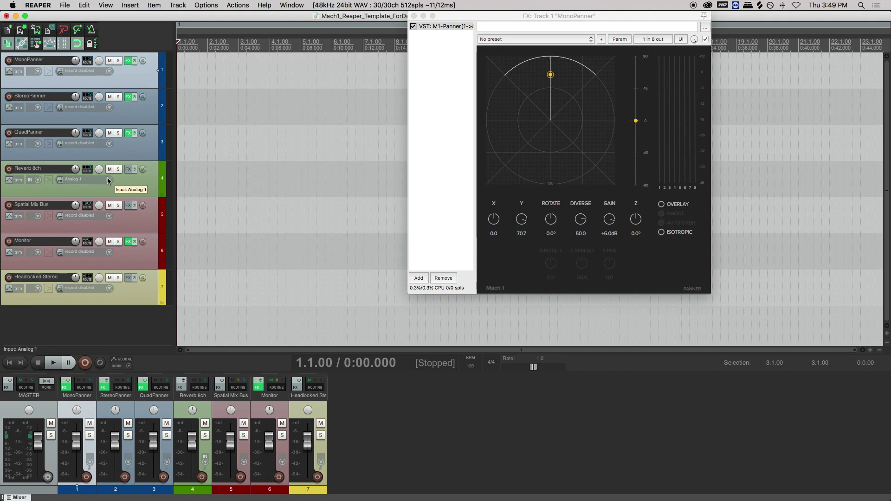
{"action": "left_click", "coordinate": [87, 205]}
- Turn on isotropic panning in the QuadPanner's M1-Panner and stop playback
{"action": "left_click_drag", "start_coordinate": [271, 203], "coordinate": [244, 68]}
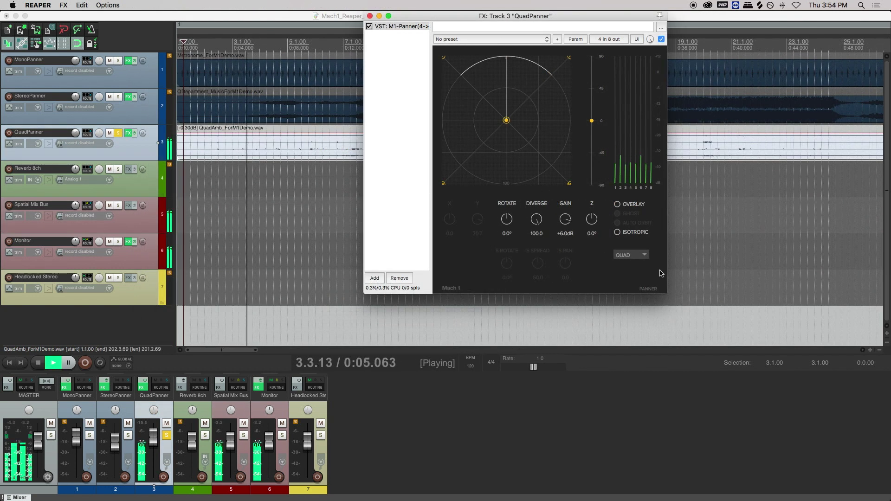
{"action": "left_click", "coordinate": [631, 255]}
{"action": "left_click", "coordinate": [635, 258]}
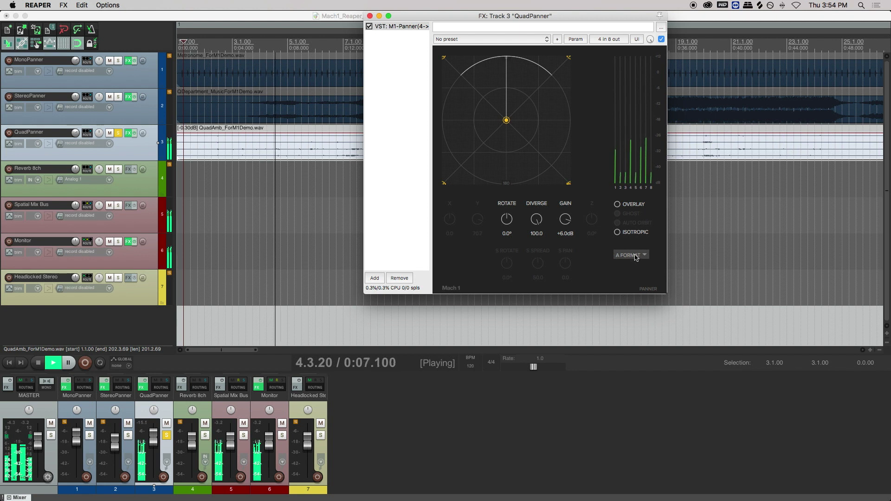
{"action": "left_click", "coordinate": [636, 258]}
{"action": "left_click", "coordinate": [620, 233]}
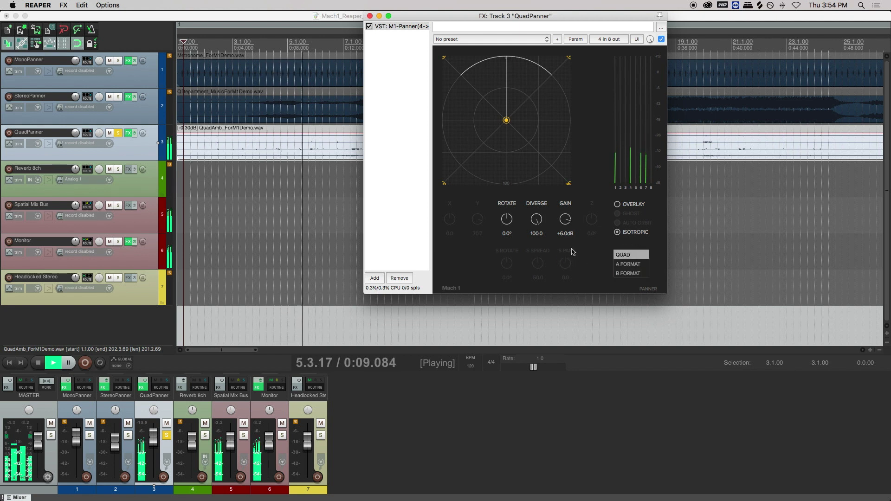
{"action": "key", "text": "space"}
- Lower the QuadPanner diverge to about 52 and switch its layout to B FORMAT
{"action": "left_click_drag", "start_coordinate": [537, 219], "coordinate": [537, 223]}
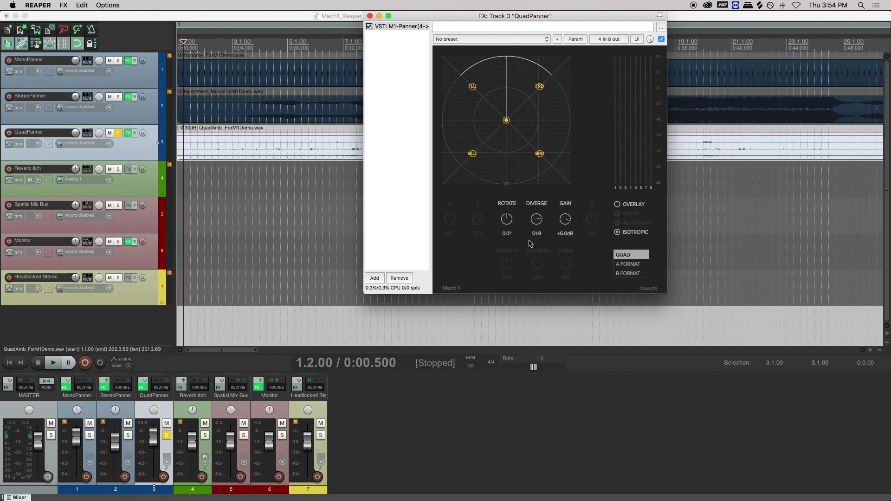
{"action": "left_click", "coordinate": [634, 255]}
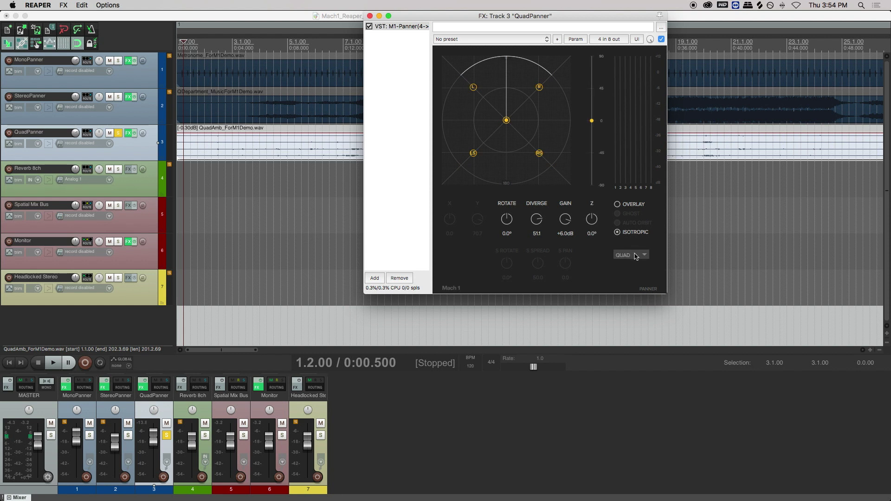
{"action": "left_click", "coordinate": [636, 256]}
{"action": "left_click", "coordinate": [639, 265]}
{"action": "left_click", "coordinate": [630, 273]}
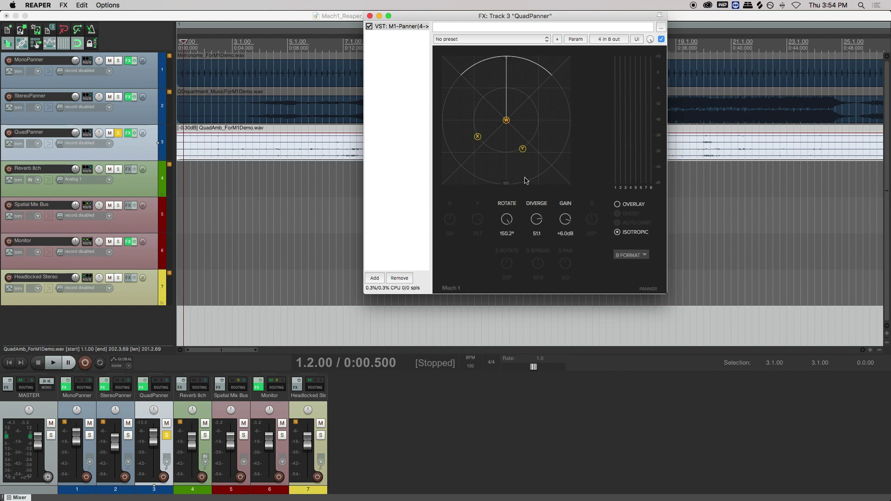
- Import Metronome_ForM1Demo.wav onto a new track
{"action": "left_click", "coordinate": [647, 260]}
{"action": "left_click", "coordinate": [633, 251]}
{"action": "left_click_drag", "start_coordinate": [298, 207], "coordinate": [211, 58]}
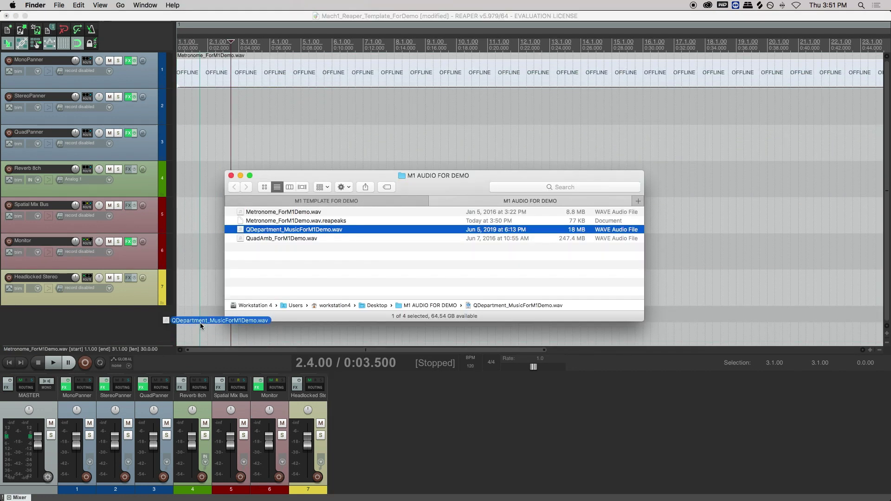
- Place the metronome on MonoPanner and QuadAmb_ForM1Demo.wav at QuadPanner's start
{"action": "left_click_drag", "start_coordinate": [200, 322], "coordinate": [214, 96]}
{"action": "left_click_drag", "start_coordinate": [162, 307], "coordinate": [237, 328]}
{"action": "scroll", "coordinate": [291, 336], "scroll_direction": "down", "scroll_amount": 1}
{"action": "left_click", "coordinate": [291, 335]}
{"action": "left_click_drag", "start_coordinate": [290, 335], "coordinate": [235, 152]}
- Solo MonoPanner and start playback from near the project start
{"action": "left_click", "coordinate": [194, 70]}
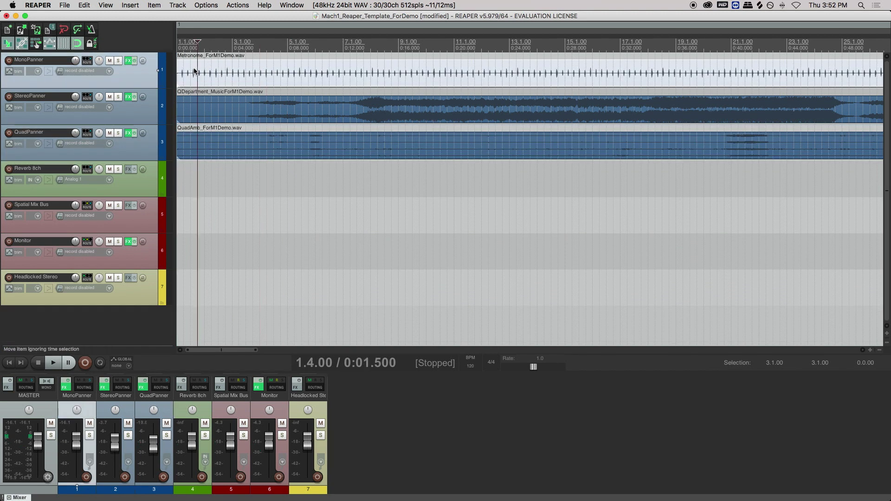
{"action": "left_click", "coordinate": [118, 61]}
{"action": "key", "text": "space"}
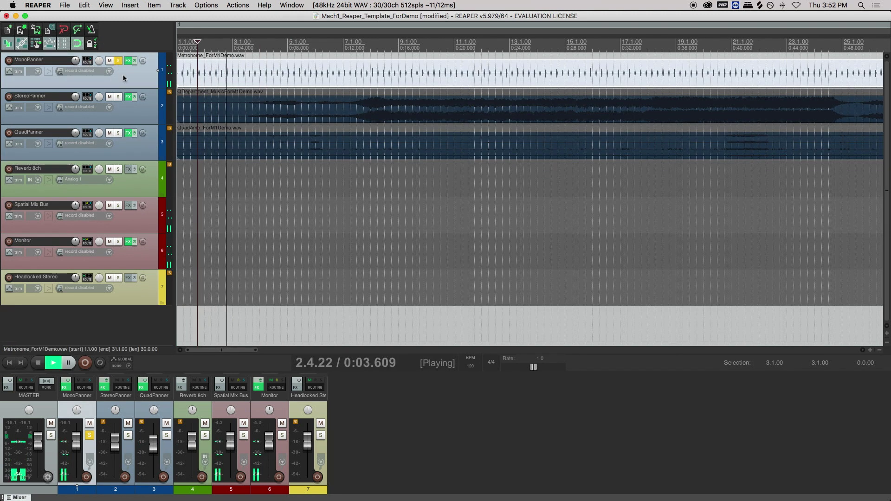
- Rotate the MonoPanner metronome to -180° behind the listener, replaying to hear the movement
{"action": "left_click", "coordinate": [129, 61]}
{"action": "left_click_drag", "start_coordinate": [565, 20], "coordinate": [611, 19]}
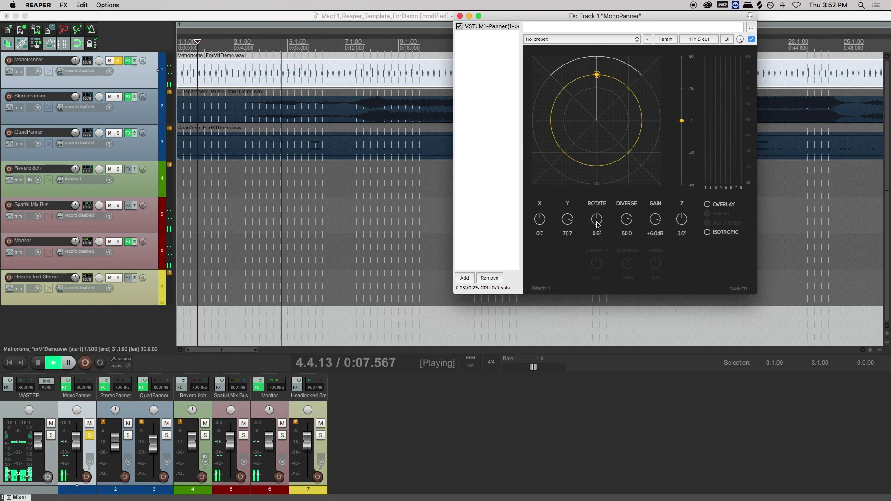
{"action": "left_click_drag", "start_coordinate": [599, 227], "coordinate": [600, 214]}
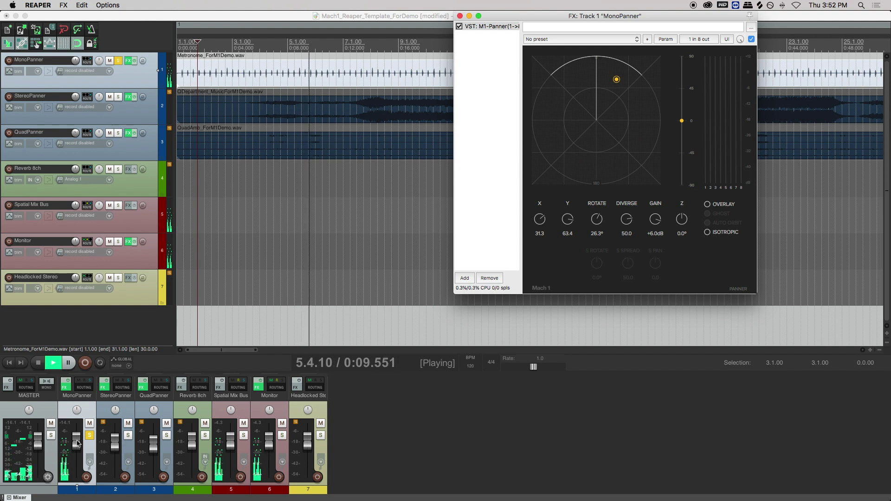
{"action": "key", "text": "space"}
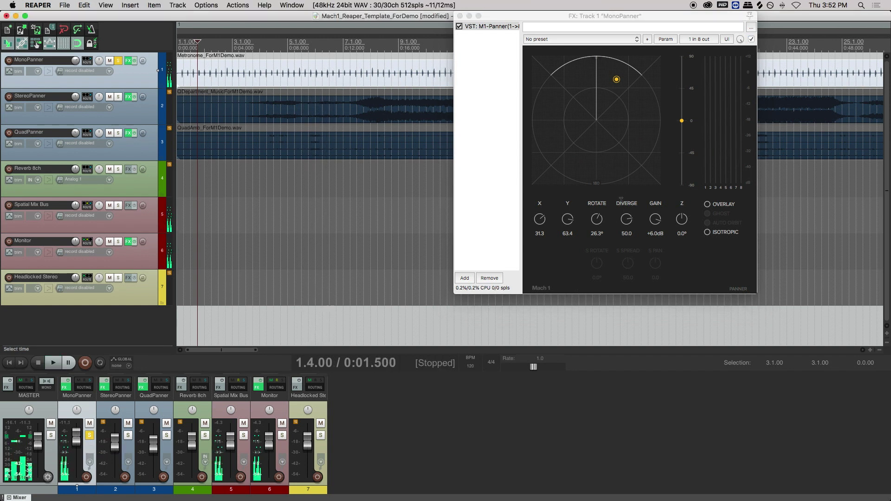
{"action": "key", "text": "space"}
{"action": "left_click", "coordinate": [597, 223]}
{"action": "mouse_move", "coordinate": [597, 223]}
{"action": "left_mouse_down"}
{"action": "mouse_move", "coordinate": [609, 144]}
{"action": "mouse_move", "coordinate": [600, 211]}
{"action": "left_mouse_up"}
{"action": "key", "text": "space"}
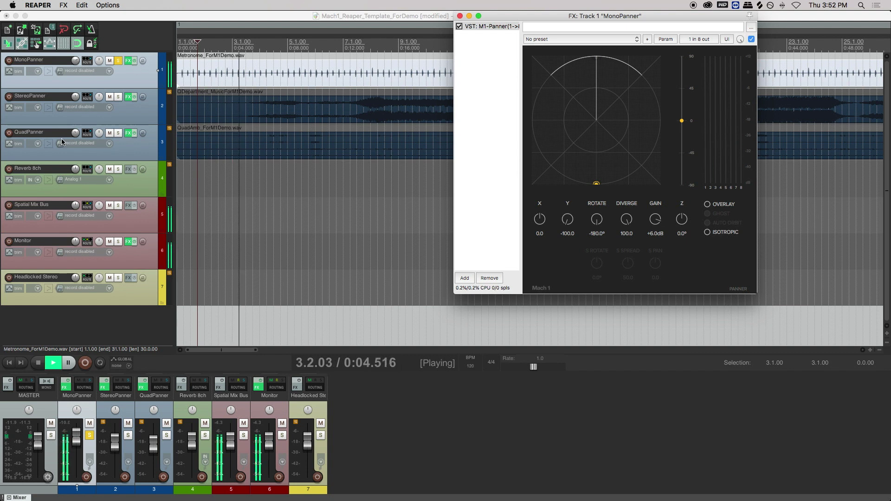
- Turn the M1-Monitor listening yaw around on track 6, then return it to 0°
{"action": "left_click", "coordinate": [129, 241]}
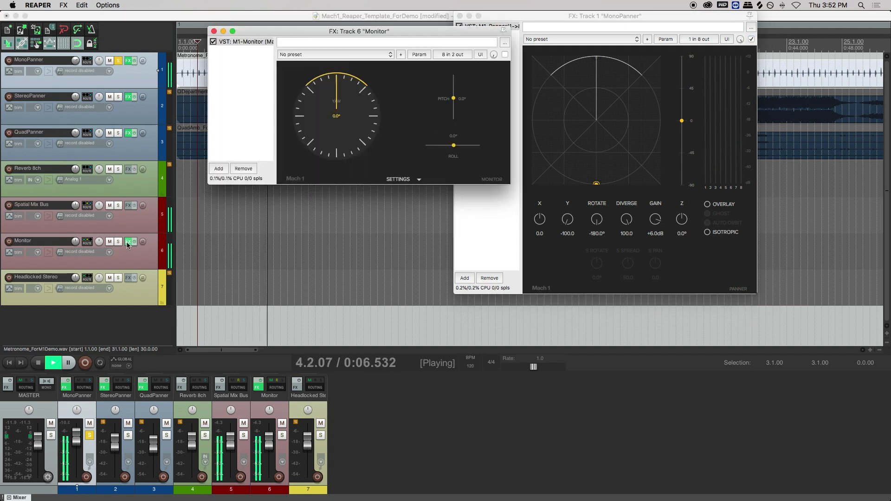
{"action": "left_click_drag", "start_coordinate": [370, 32], "coordinate": [312, 16]}
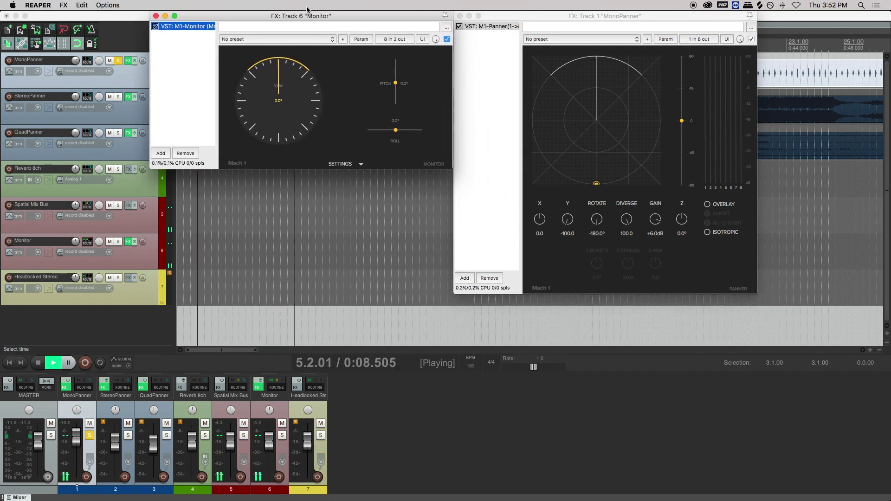
{"action": "left_click", "coordinate": [271, 130]}
{"action": "left_click_drag", "start_coordinate": [271, 130], "coordinate": [293, 40]}
{"action": "left_click_drag", "start_coordinate": [277, 78], "coordinate": [277, 74]}
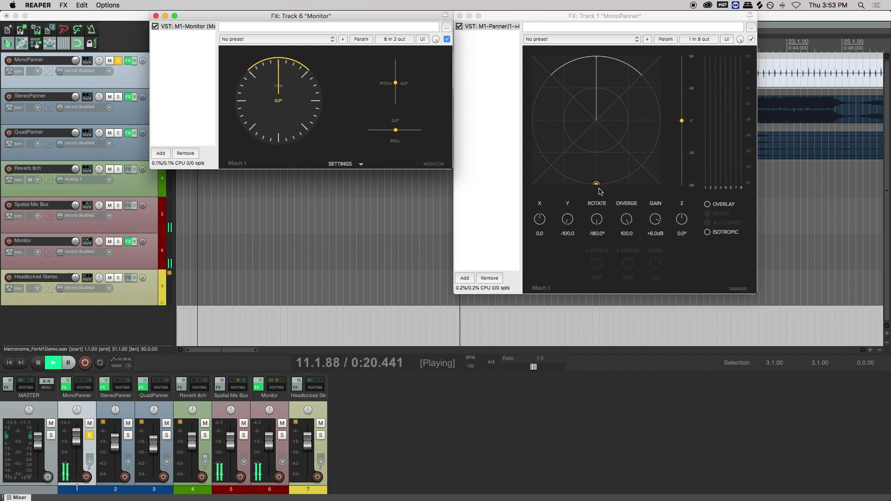
- Push the metronome fully behind at diverge 100, then play while turning yaw to about 259° and 47°
{"action": "left_click_drag", "start_coordinate": [626, 232], "coordinate": [621, 253]}
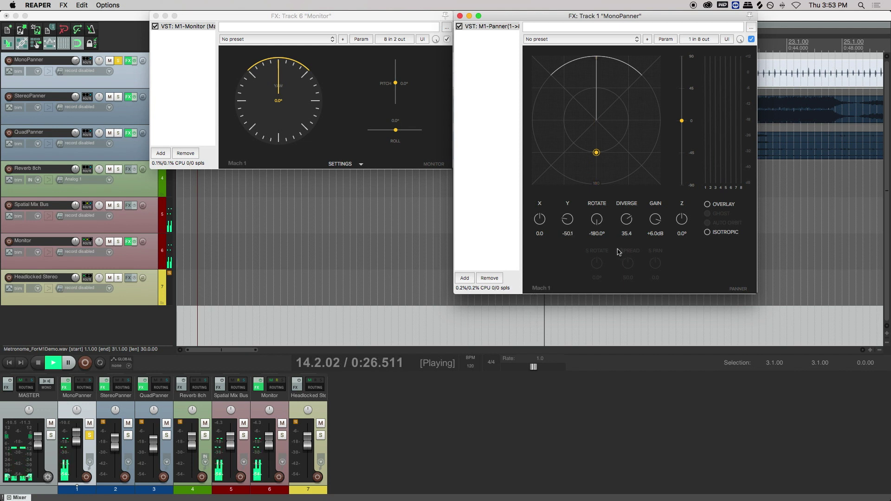
{"action": "left_click_drag", "start_coordinate": [625, 222], "coordinate": [635, 184]}
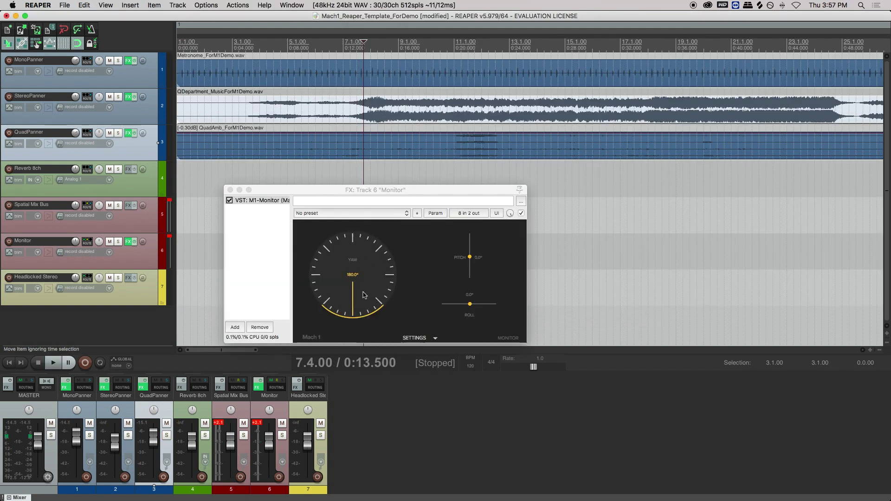
{"action": "key", "text": "space"}
{"action": "left_click_drag", "start_coordinate": [365, 296], "coordinate": [342, 261]}
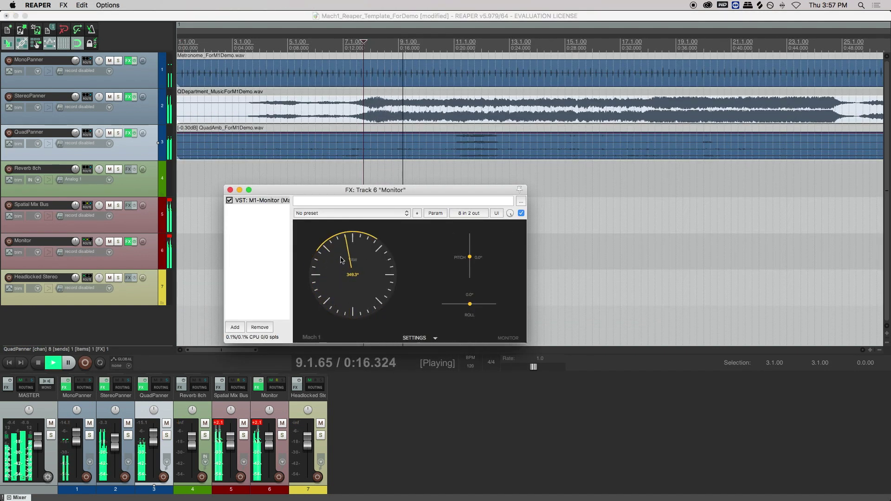
{"action": "left_click", "coordinate": [37, 447]}
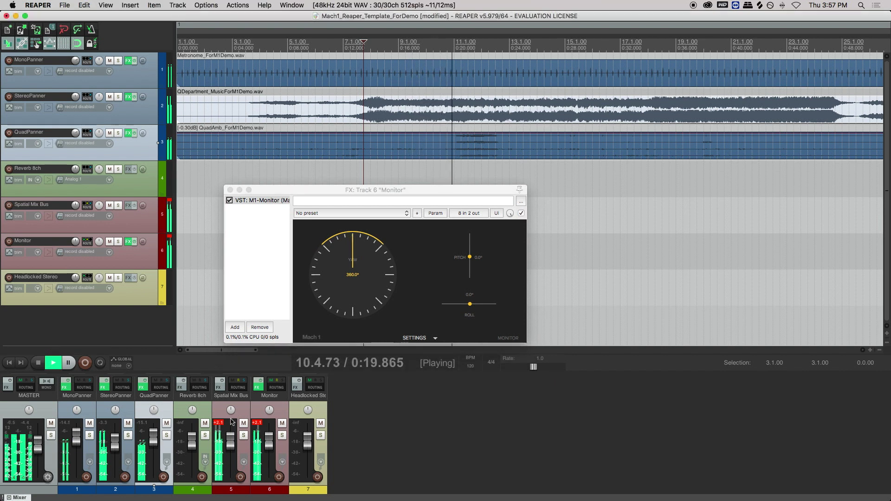
{"action": "left_click", "coordinate": [356, 296]}
{"action": "left_click_drag", "start_coordinate": [356, 295], "coordinate": [369, 200]}
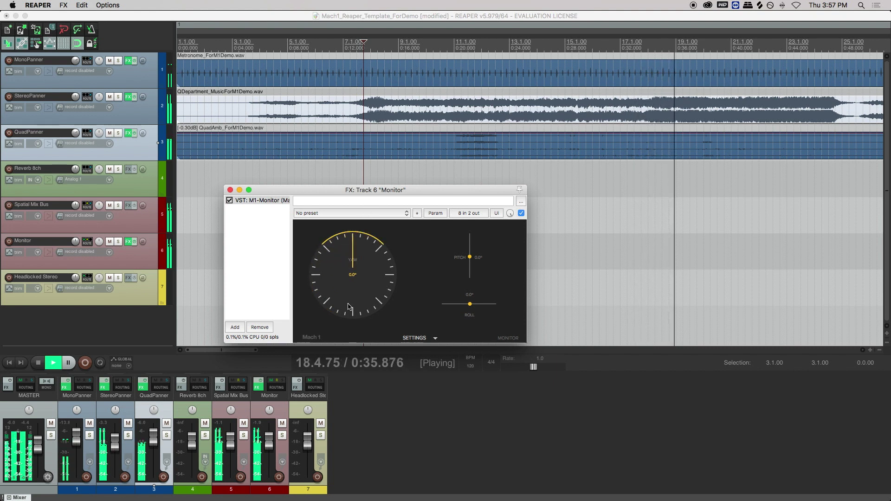
- Stop playback, close track 1's routing, and inspect Spatial Mix Bus's four receives and Monitor send
{"action": "key", "text": "space"}
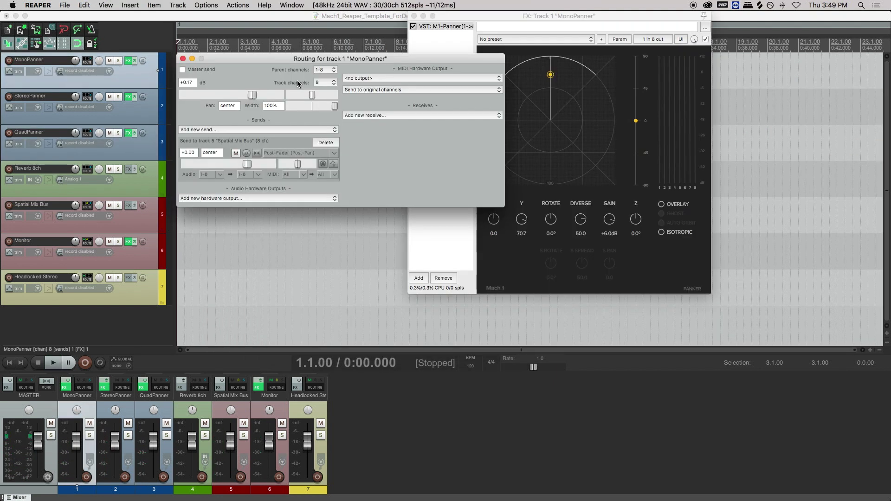
{"action": "left_click", "coordinate": [183, 58]}
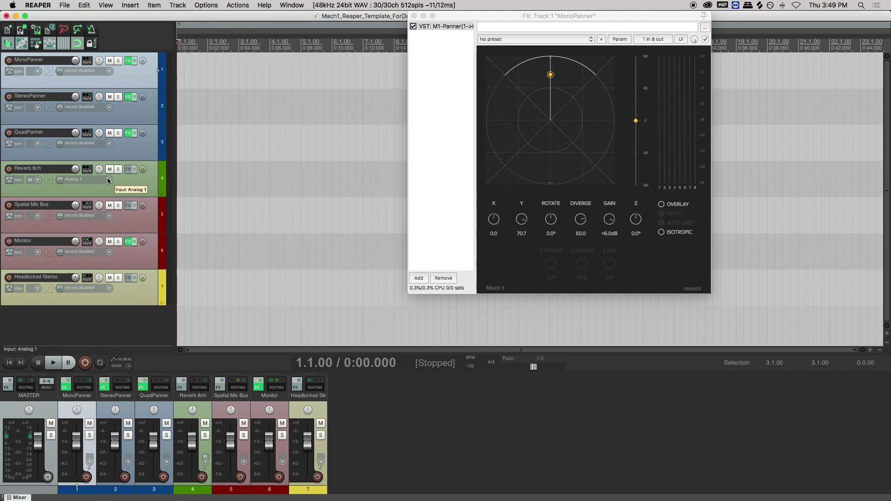
{"action": "left_click", "coordinate": [126, 218]}
{"action": "left_click", "coordinate": [87, 206]}
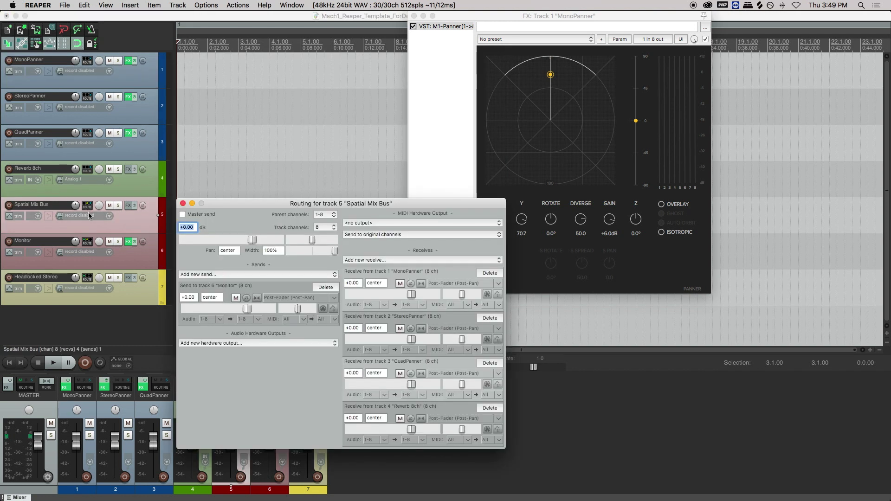
{"action": "left_click_drag", "start_coordinate": [272, 203], "coordinate": [243, 68]}
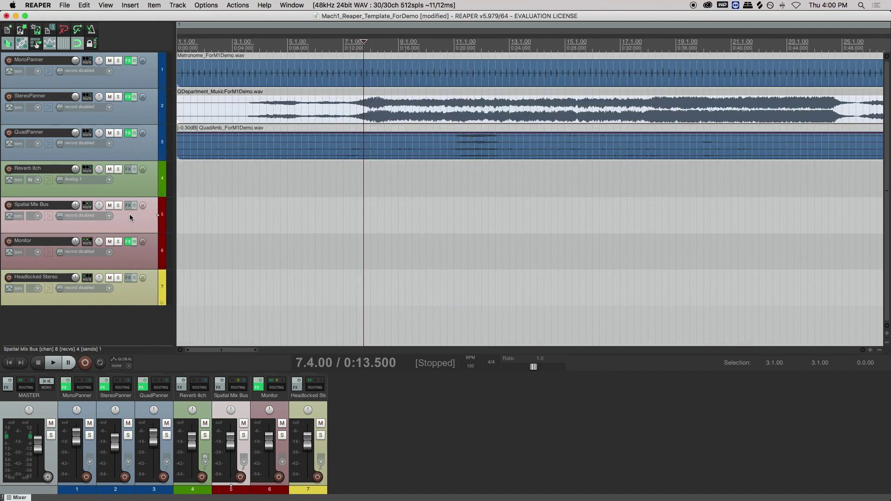
{"action": "left_click", "coordinate": [141, 265]}
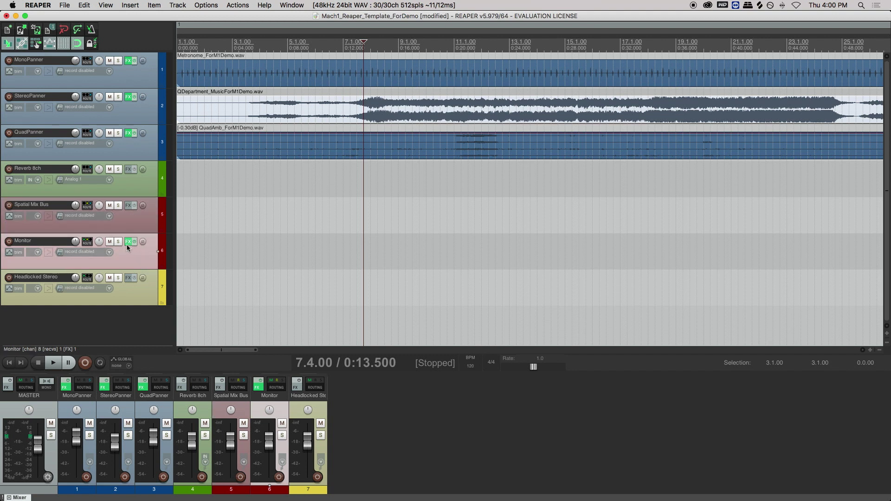
- Turn the M1-Monitor yaw to about 64°, then reset it to 0.0°
{"action": "left_click", "coordinate": [128, 242]}
{"action": "left_click_drag", "start_coordinate": [474, 173], "coordinate": [360, 165]}
{"action": "left_click_drag", "start_coordinate": [375, 287], "coordinate": [430, 203]}
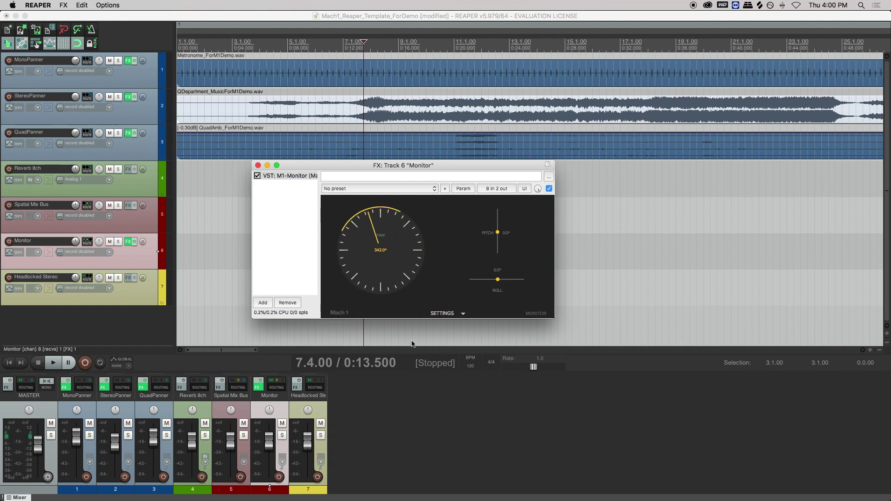
{"action": "double_click", "coordinate": [383, 254]}
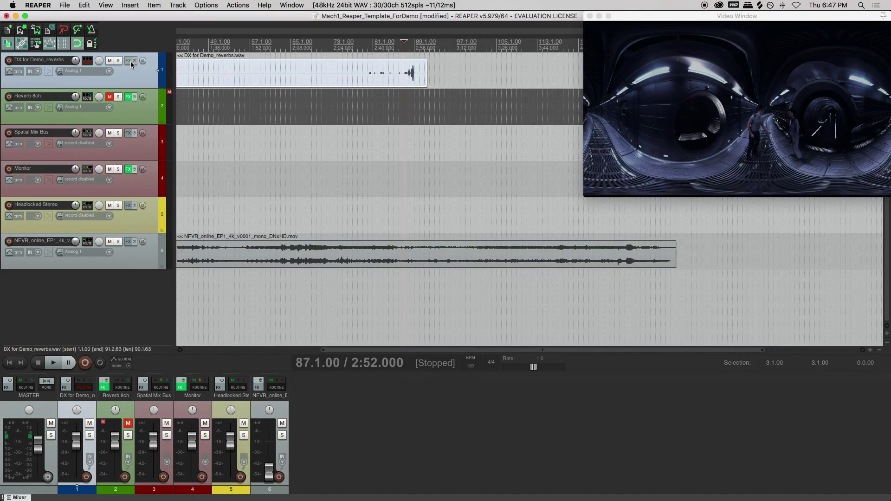
- Add the Mach1 M1-Panner (1->8) plugin to the DX for Demo_reverbs track
{"action": "left_click", "coordinate": [126, 60]}
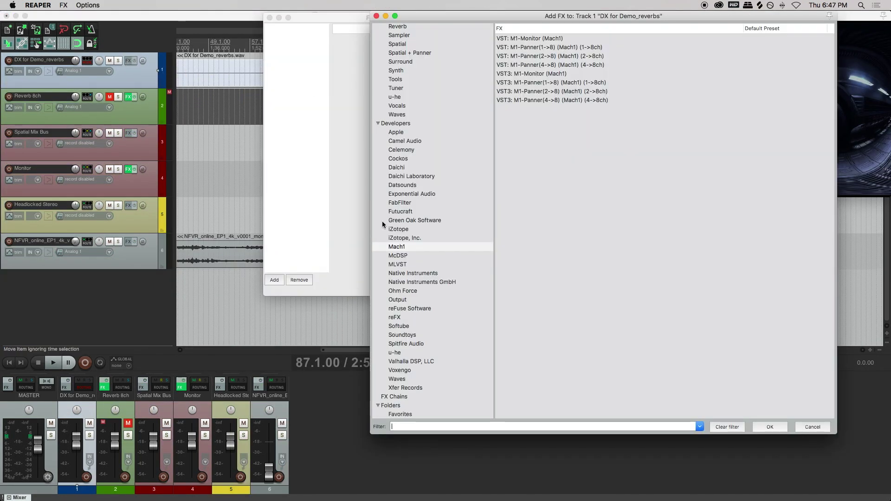
{"action": "left_click", "coordinate": [400, 247]}
{"action": "left_click", "coordinate": [552, 47]}
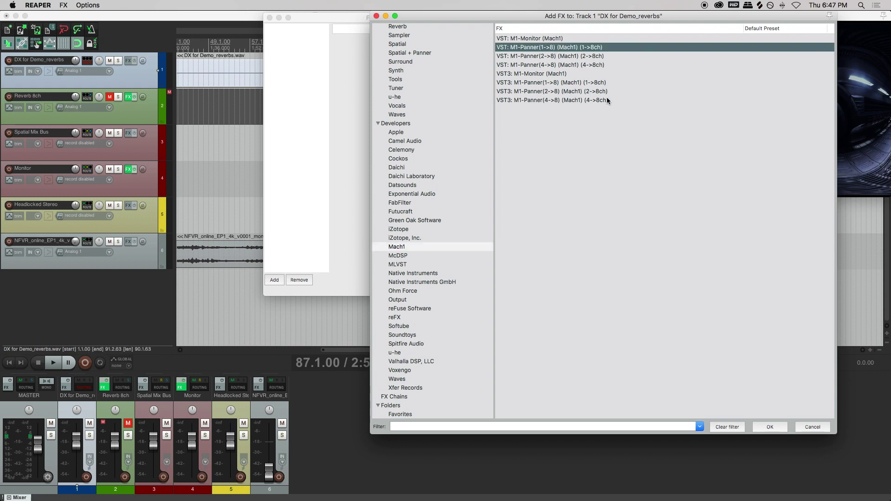
{"action": "left_click", "coordinate": [770, 429]}
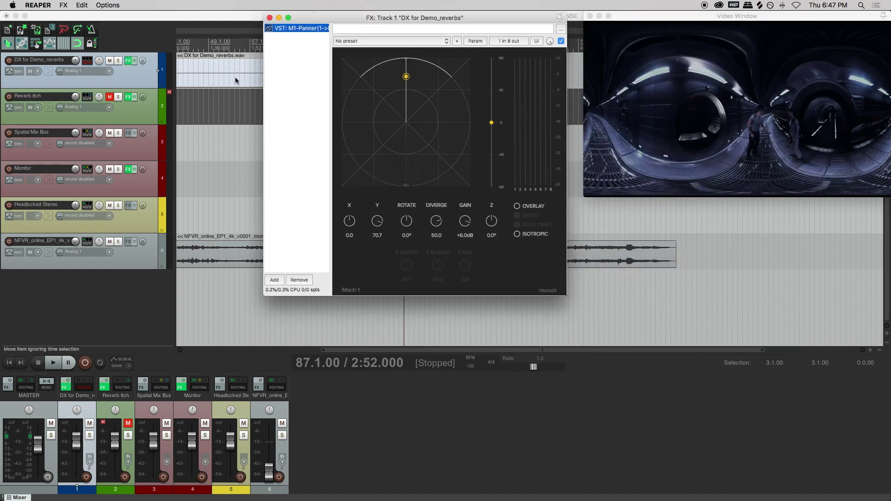
- Check the panner's input/output pin mapping, then bring up track 1's routing settings
{"action": "left_click", "coordinate": [86, 61]}
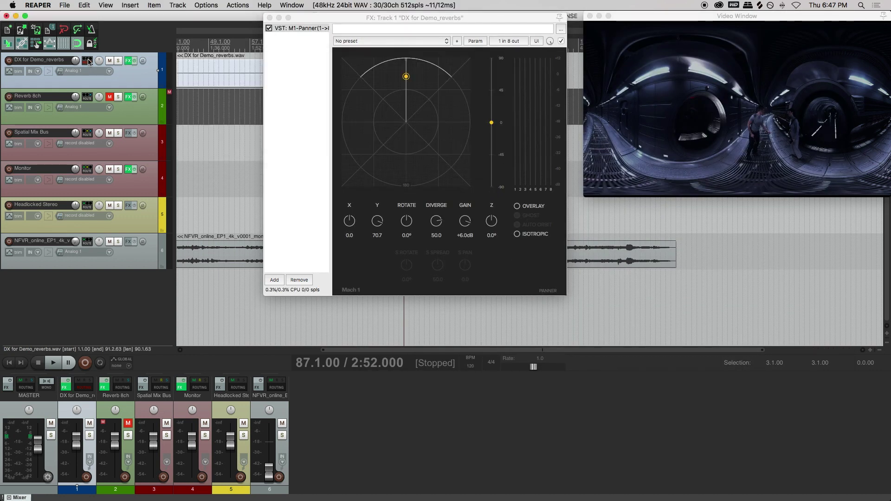
{"action": "left_click", "coordinate": [507, 42]}
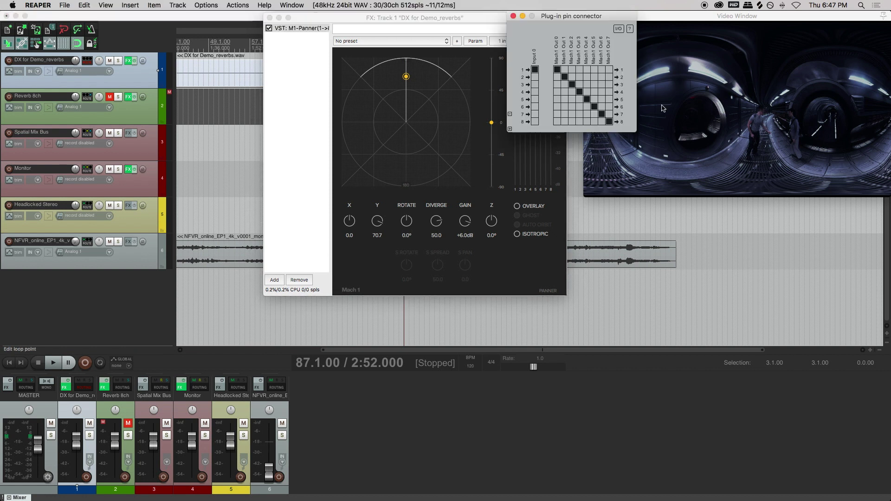
{"action": "left_click", "coordinate": [513, 15]}
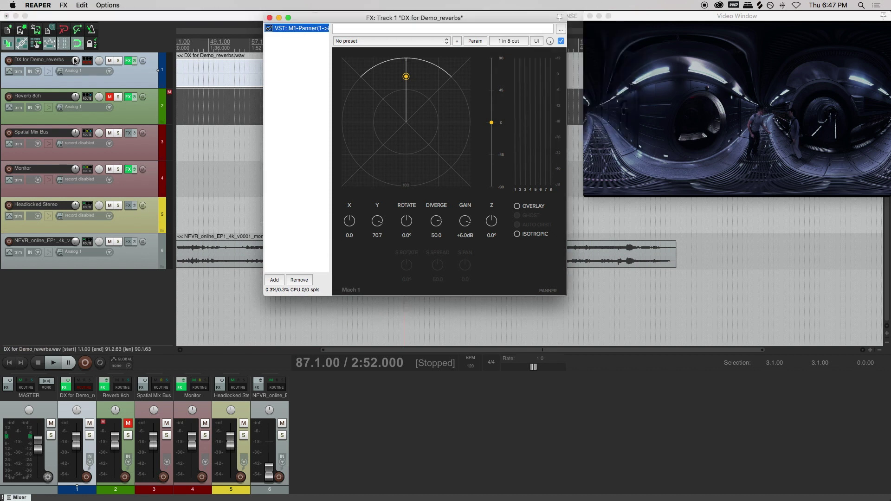
{"action": "left_click", "coordinate": [92, 60]}
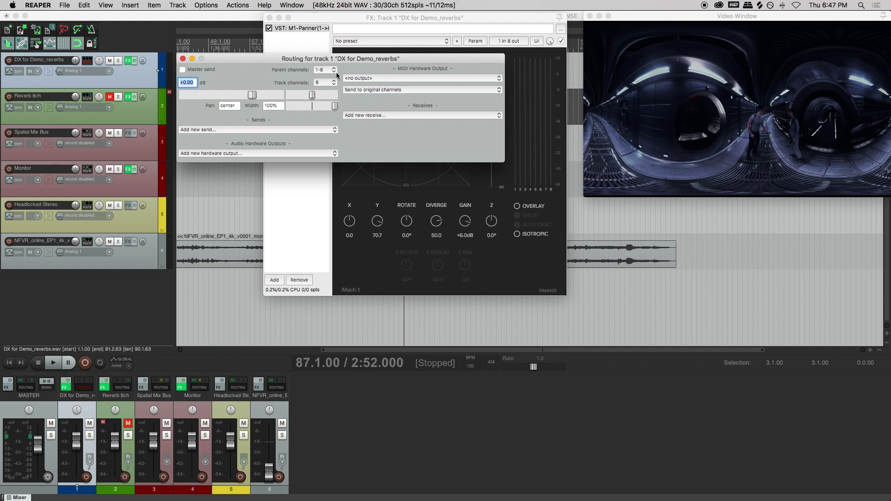
- Keep the track at 8 channels and send channels 1-8 to Spatial Mix Bus
{"action": "left_click", "coordinate": [324, 84]}
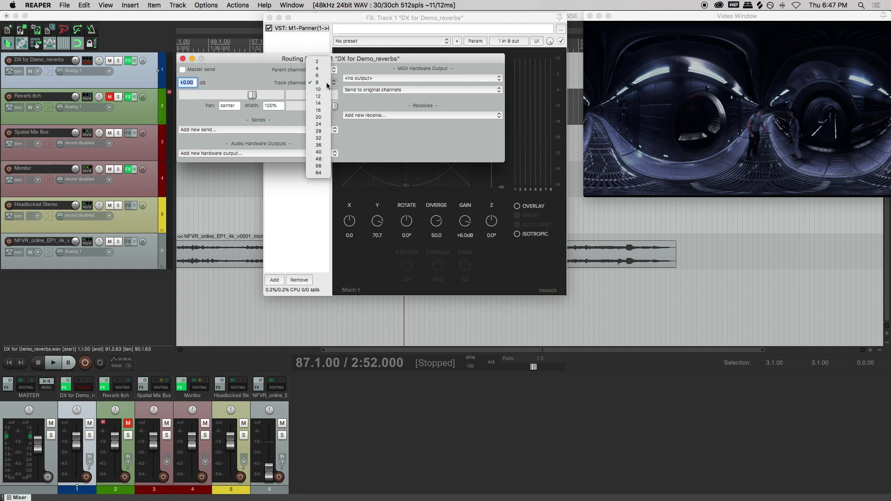
{"action": "left_click", "coordinate": [322, 83]}
{"action": "left_click", "coordinate": [243, 132]}
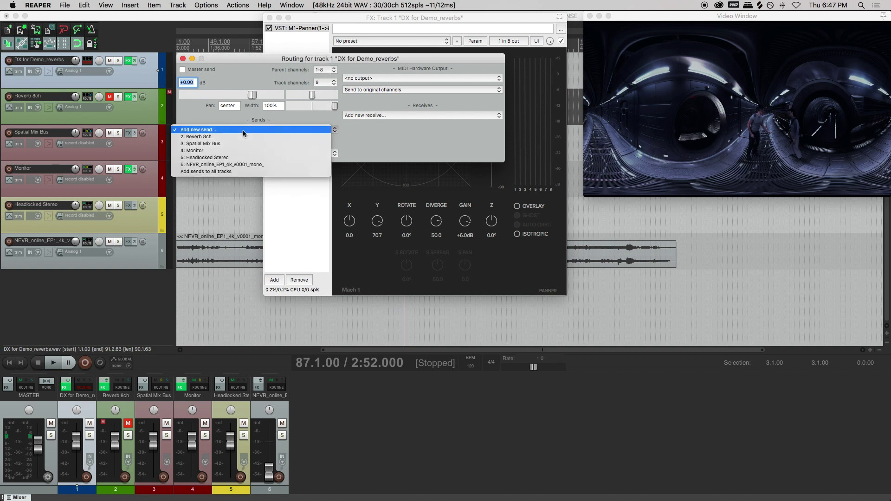
{"action": "left_click", "coordinate": [233, 143]}
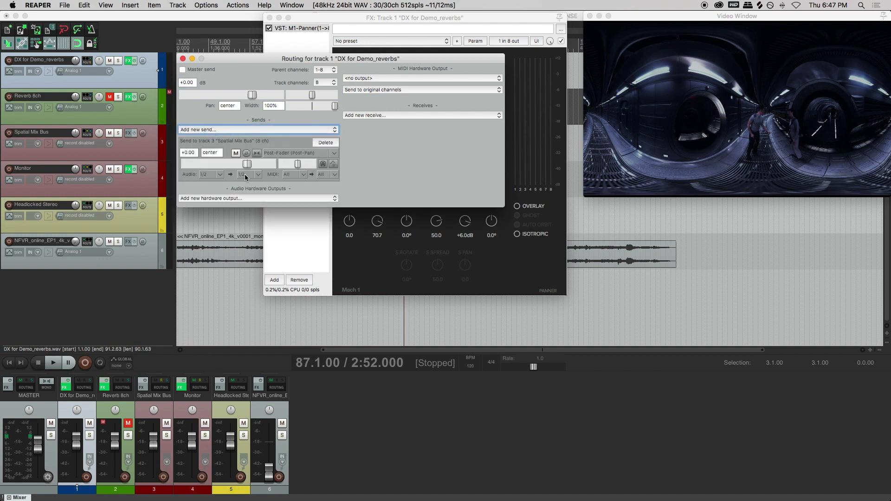
{"action": "left_click", "coordinate": [218, 176]}
{"action": "mouse_move", "coordinate": [278, 212]}
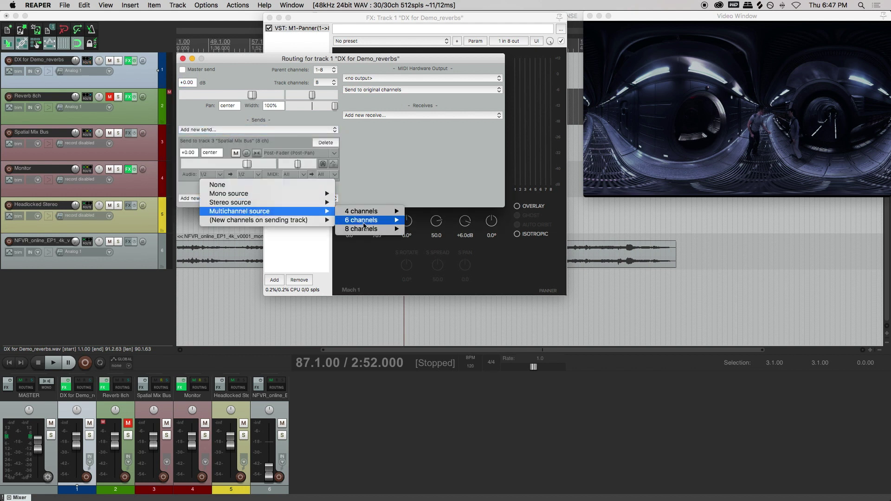
{"action": "mouse_move", "coordinate": [367, 229]}
{"action": "left_click", "coordinate": [419, 230]}
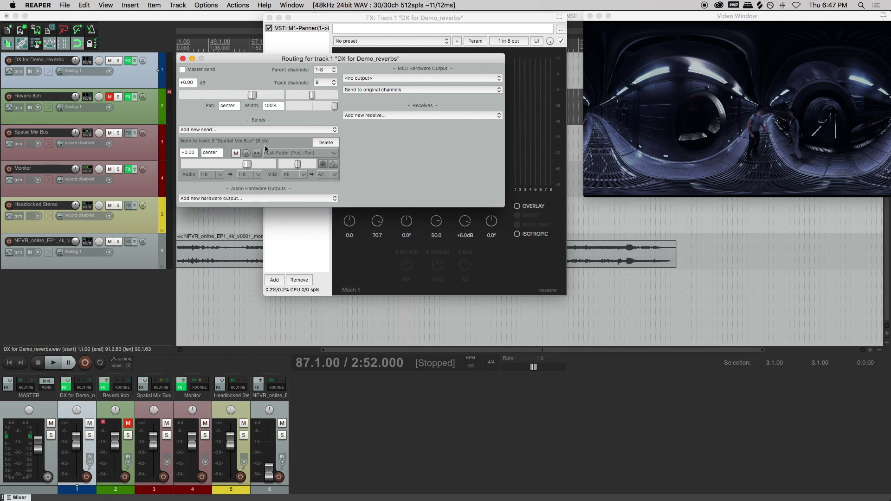
- Add a second 8-channel send (1-8) to Reverb 8ch and enable the panner overlay
{"action": "left_click", "coordinate": [281, 130]}
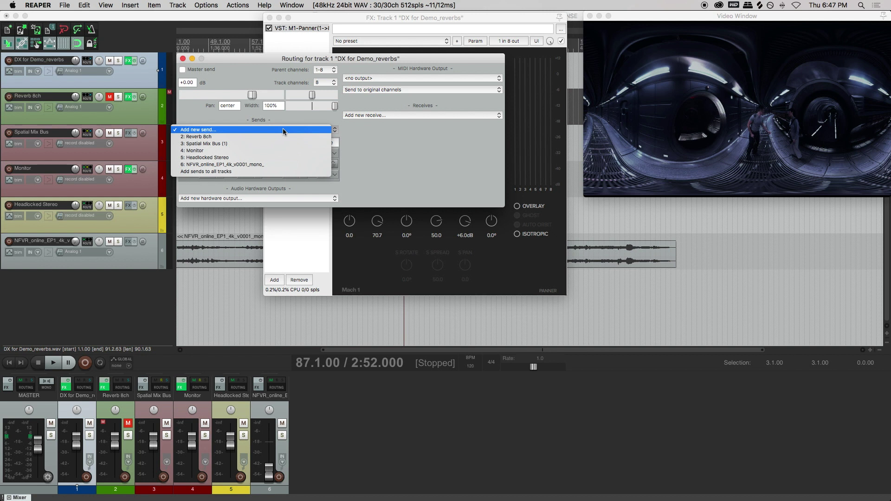
{"action": "left_click", "coordinate": [278, 137]}
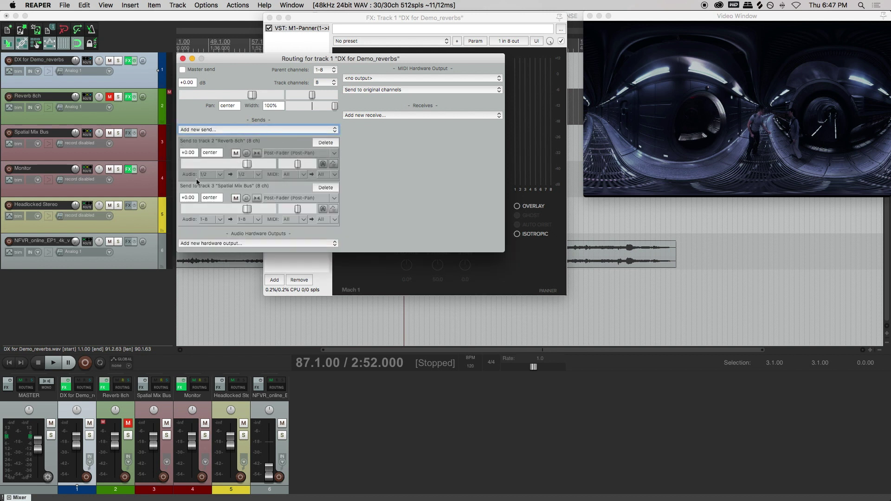
{"action": "left_click", "coordinate": [207, 175]}
{"action": "left_click", "coordinate": [417, 230]}
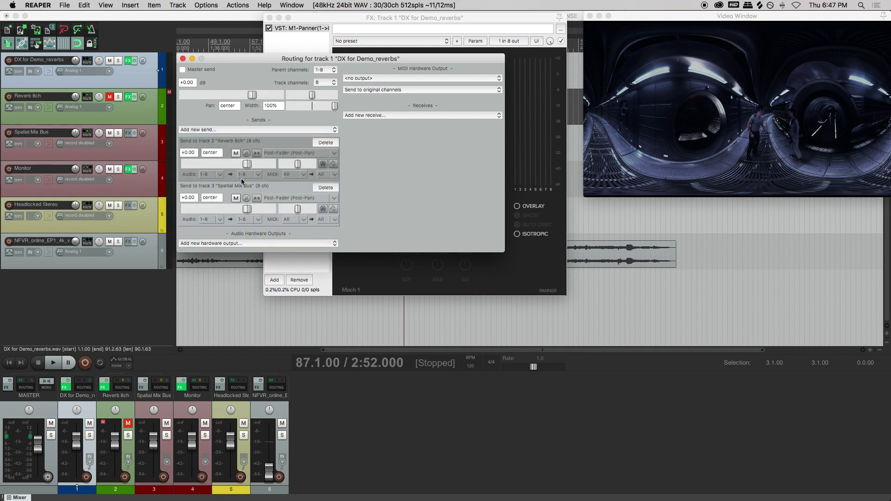
{"action": "left_click", "coordinate": [184, 58]}
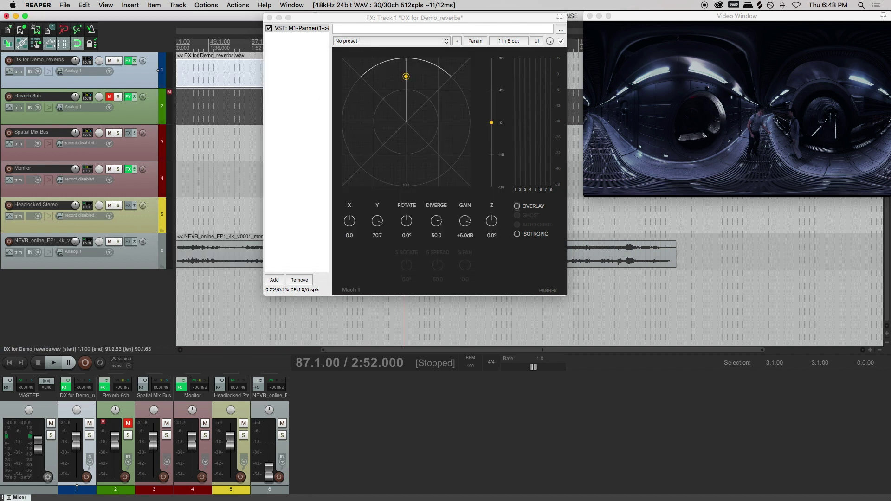
{"action": "left_click", "coordinate": [517, 205]}
- Place and enlarge the overlay over the video, pan the dialogue onto a spot, raise divergence
{"action": "left_click_drag", "start_coordinate": [699, 25], "coordinate": [682, 17]}
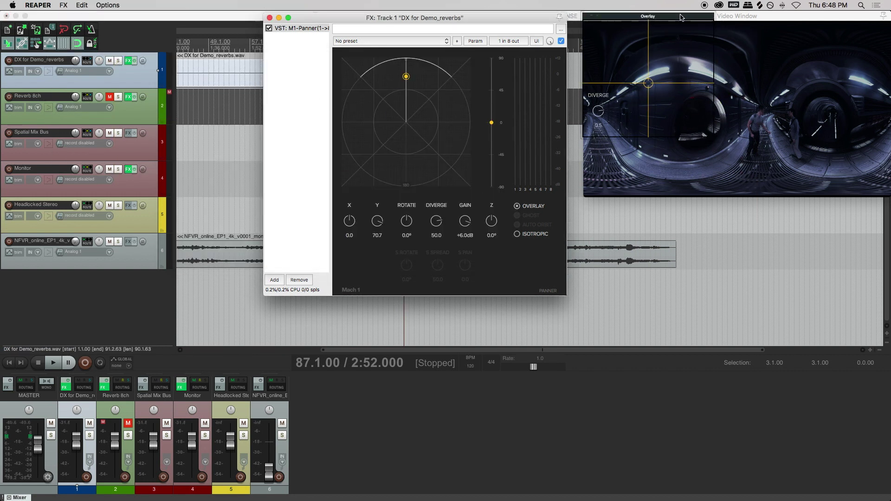
{"action": "left_click_drag", "start_coordinate": [716, 137], "coordinate": [889, 196]}
{"action": "left_click_drag", "start_coordinate": [738, 113], "coordinate": [762, 114]}
{"action": "left_click_drag", "start_coordinate": [434, 223], "coordinate": [455, 216]}
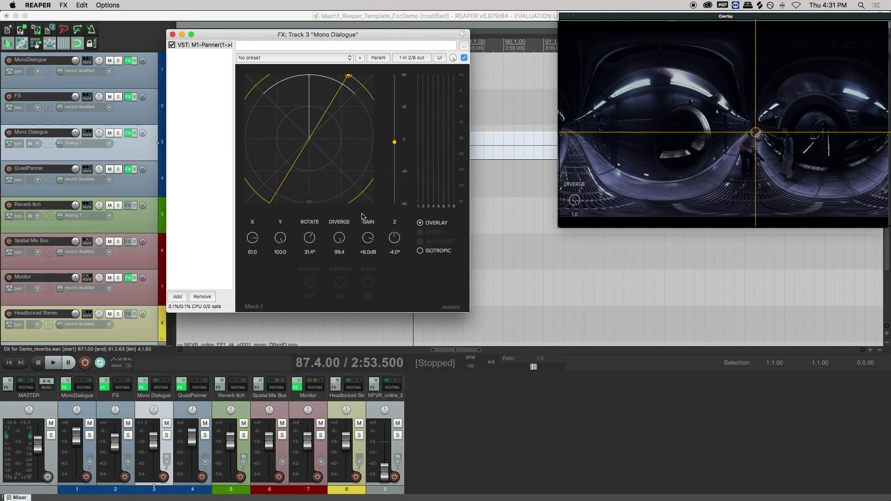
- Play the session with the 360° video, then replay the section from the start
{"action": "key", "text": "space"}
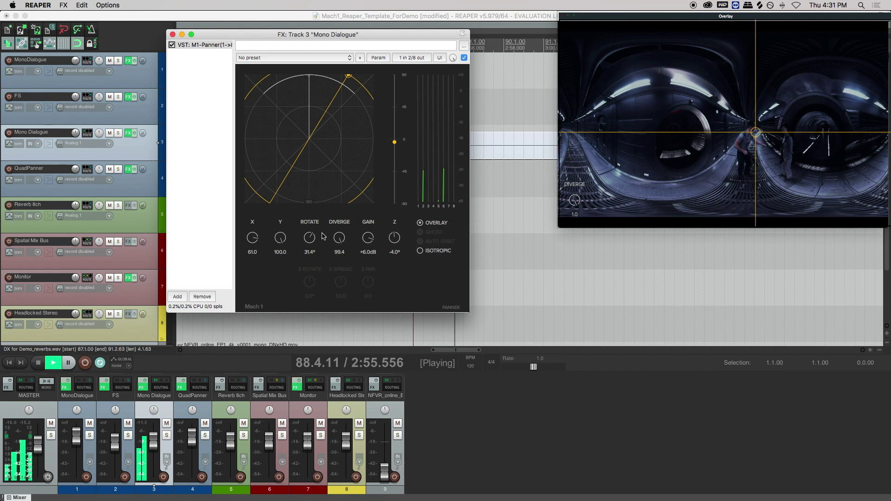
{"action": "key", "text": "space"}
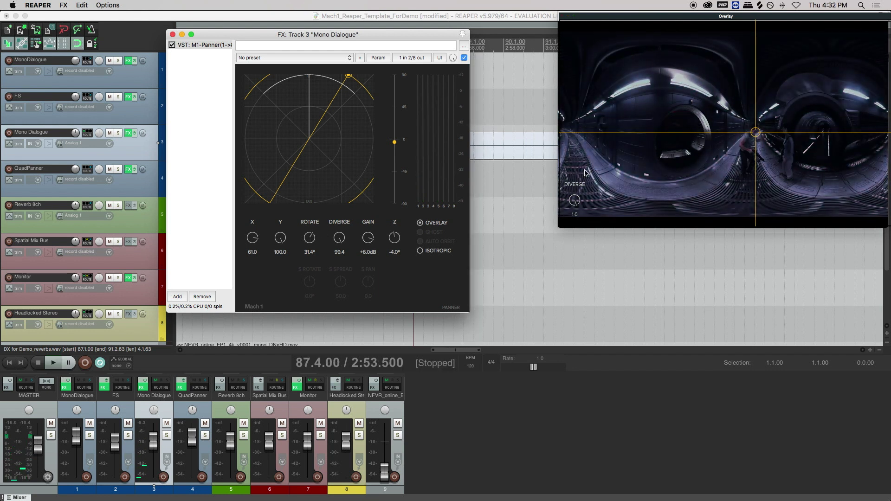
{"action": "key", "text": "space"}
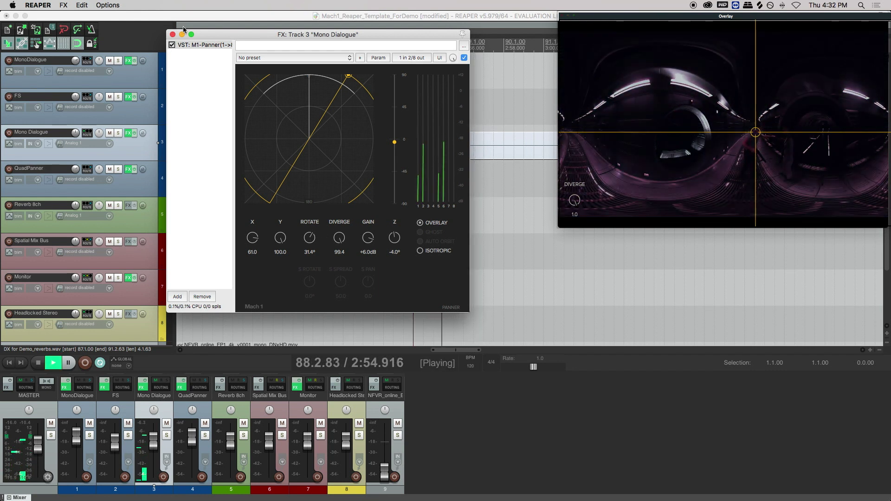